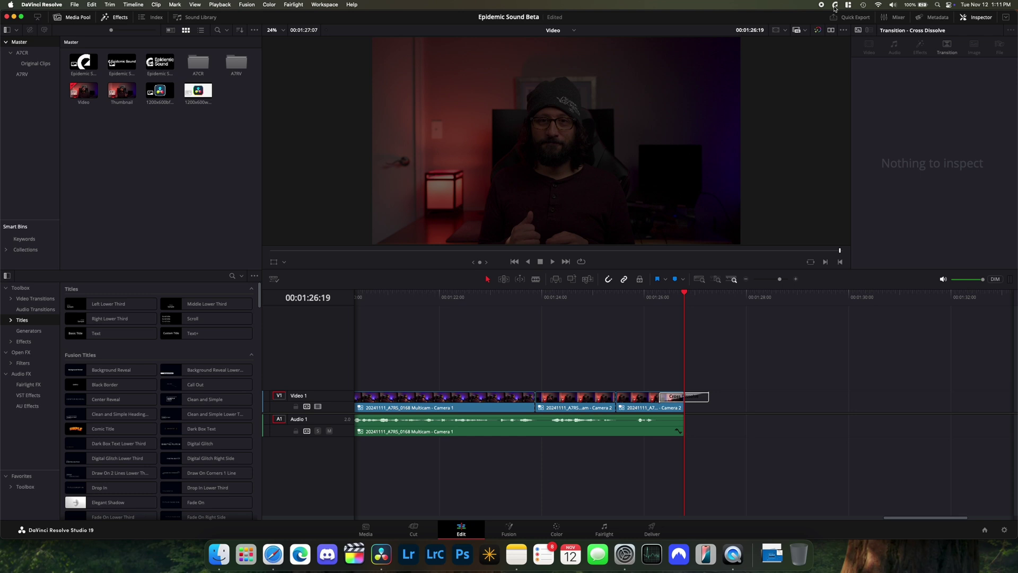
- Check the installed DaVinci Resolve Studio plugin and its available options in the Epidemic Sound Hub
left_click(835, 5)
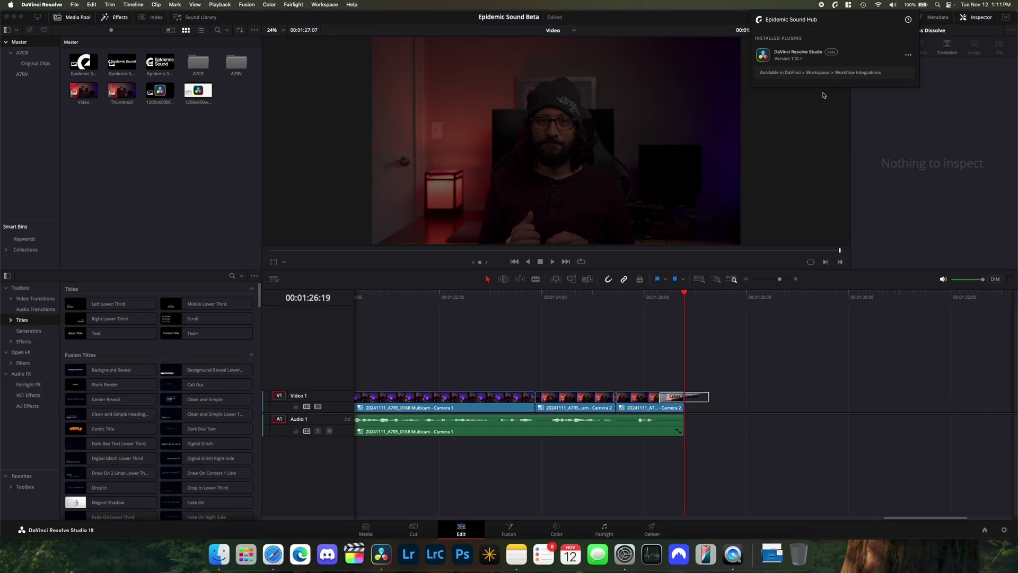
left_click(908, 56)
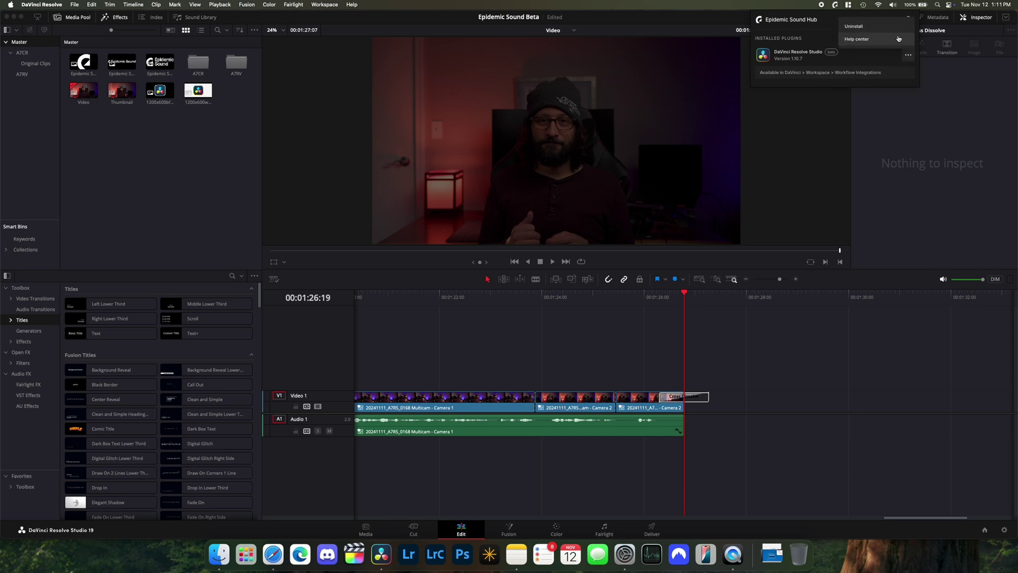
left_click(892, 86)
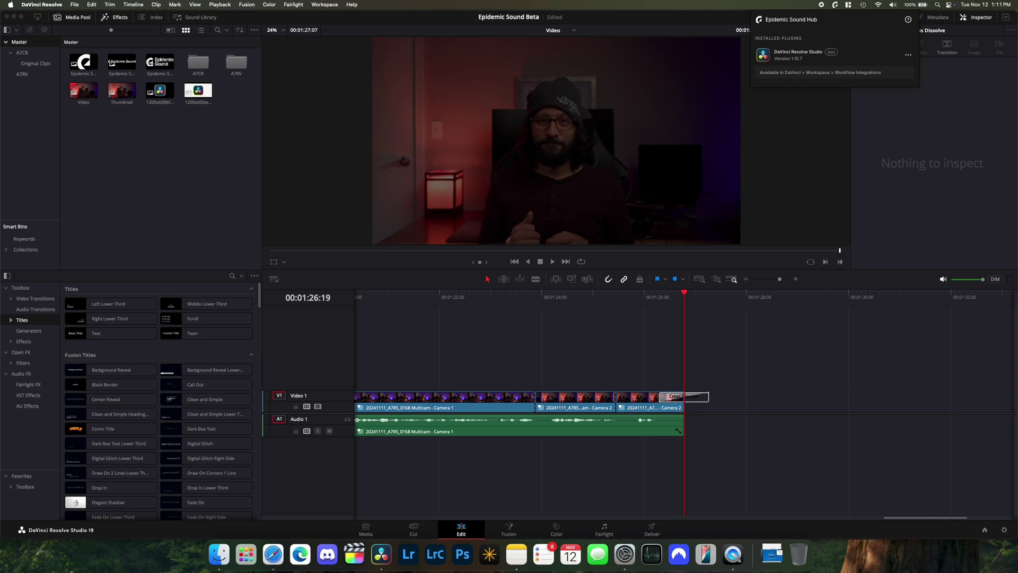
key("Escape")
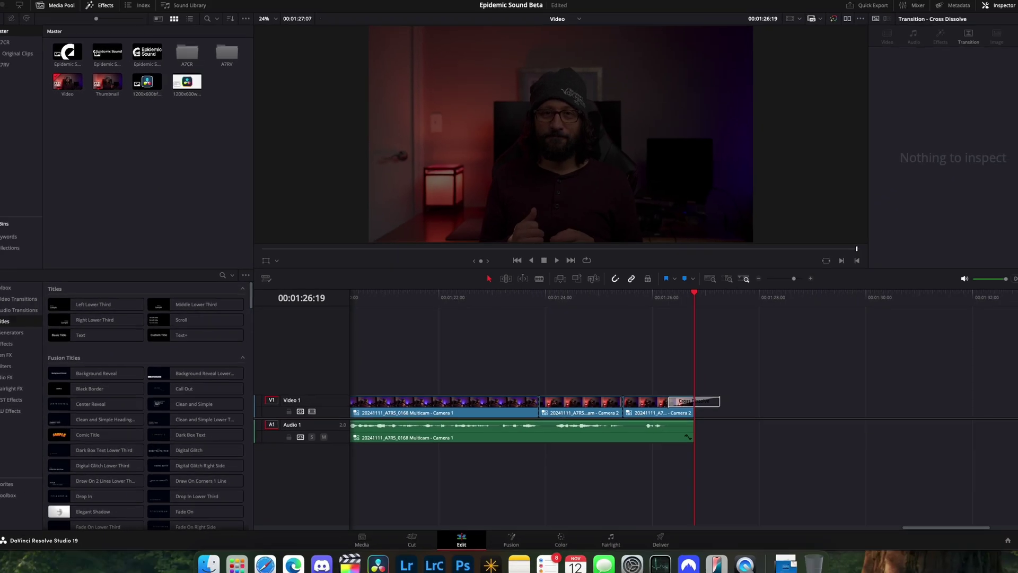
key("ctrl+Up")
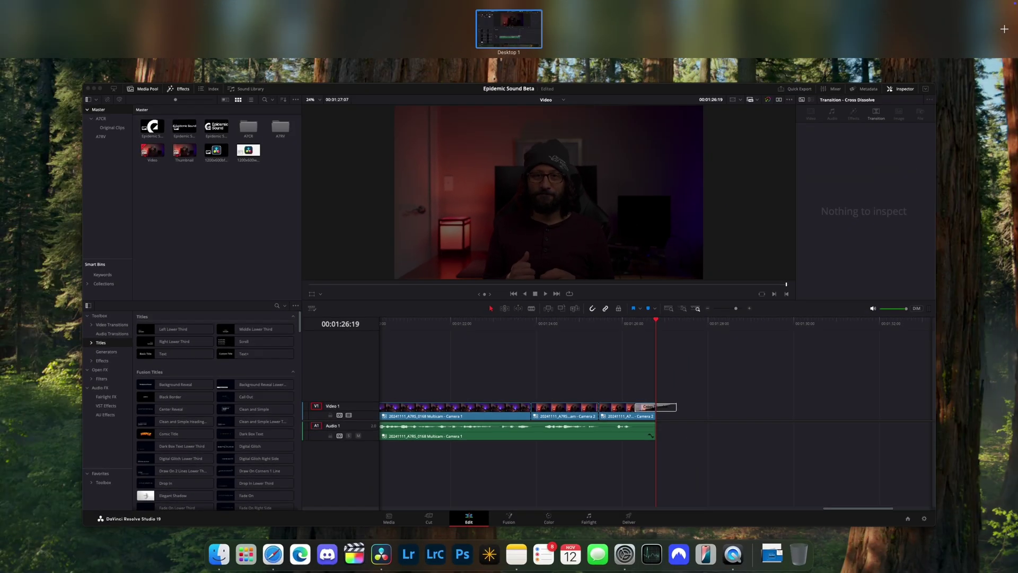
key("ctrl+Up")
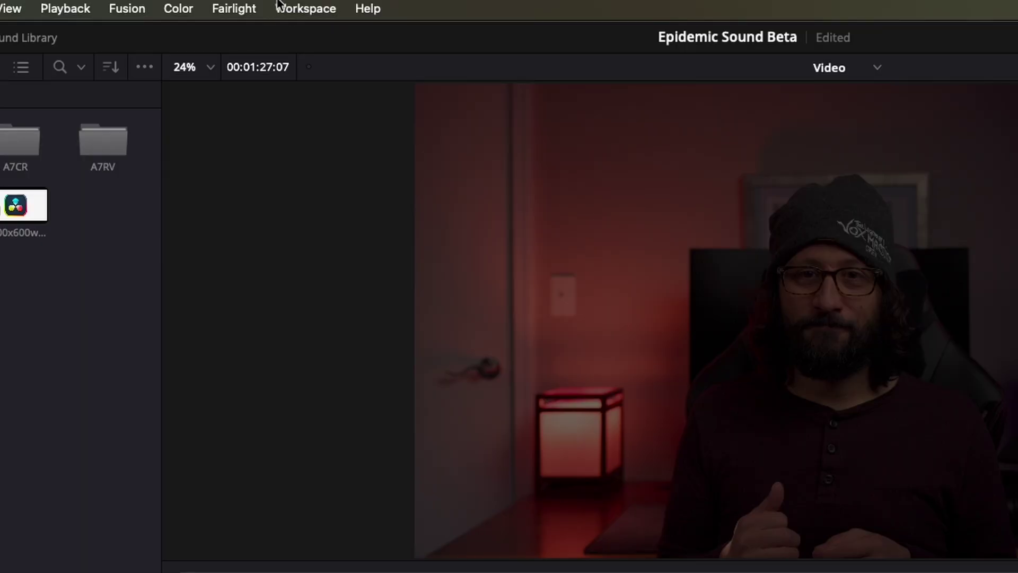
- Launch the Epidemic Sound workflow integration from within DaVinci Resolve
left_click(324, 5)
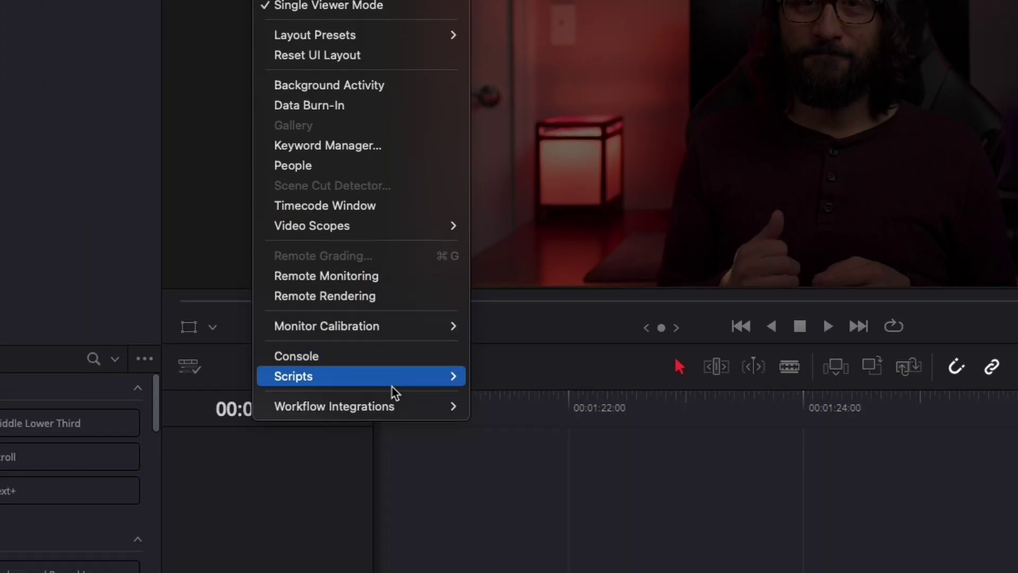
mouse_move(394, 565)
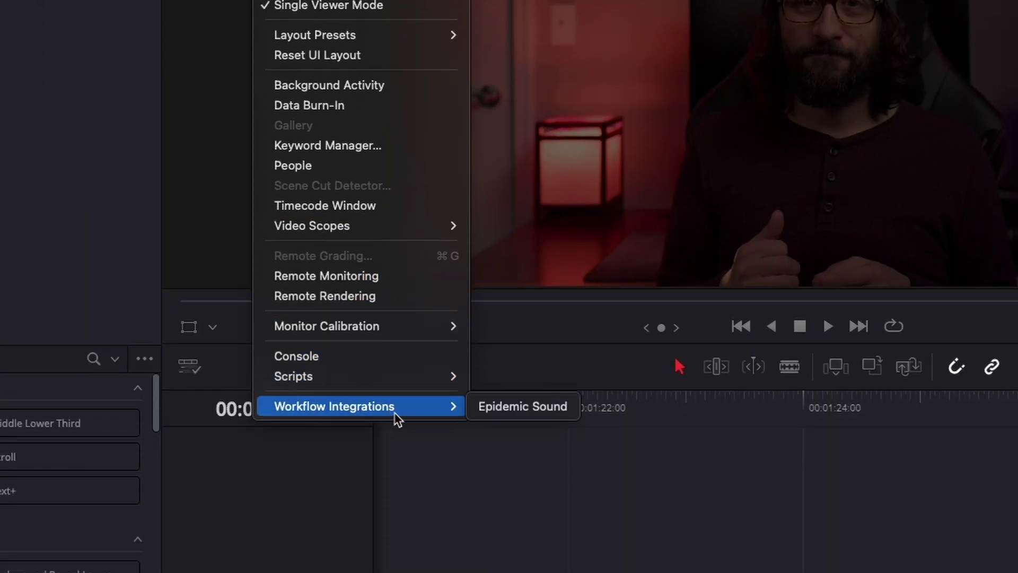
left_click(505, 412)
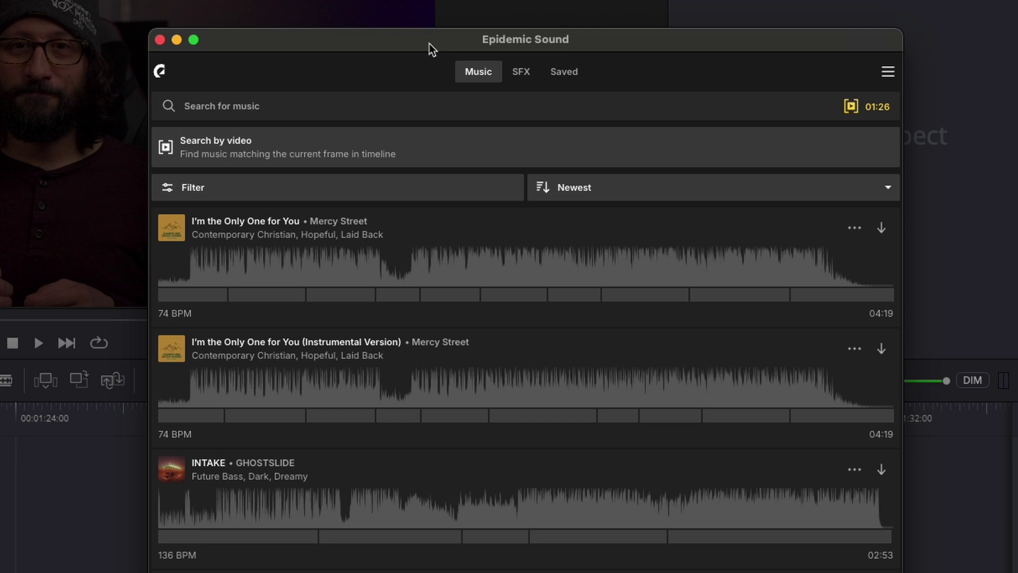
- Search the music library for "upbeat" using the suggested search term
left_click(342, 105)
type("up")
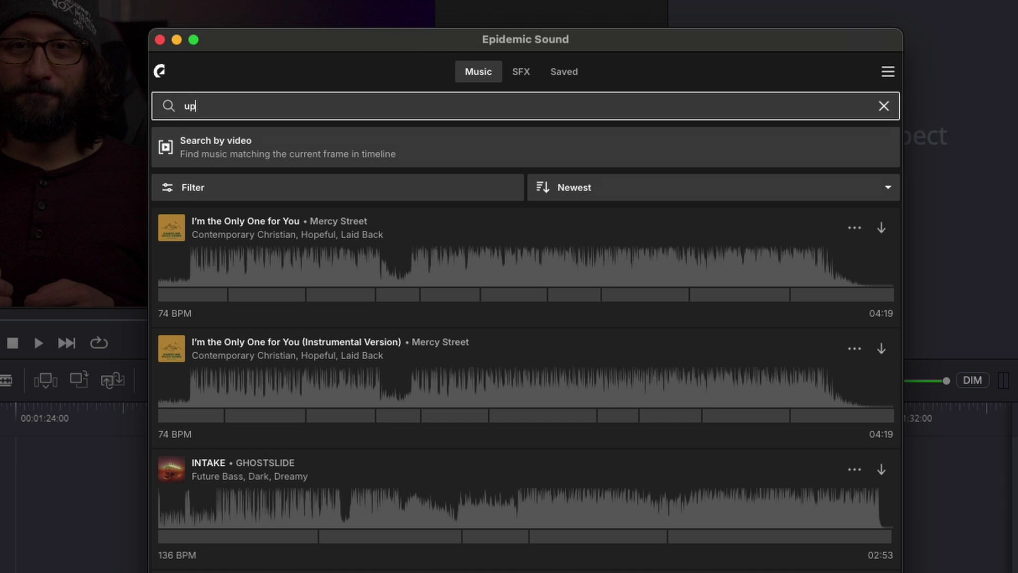
key("Down")
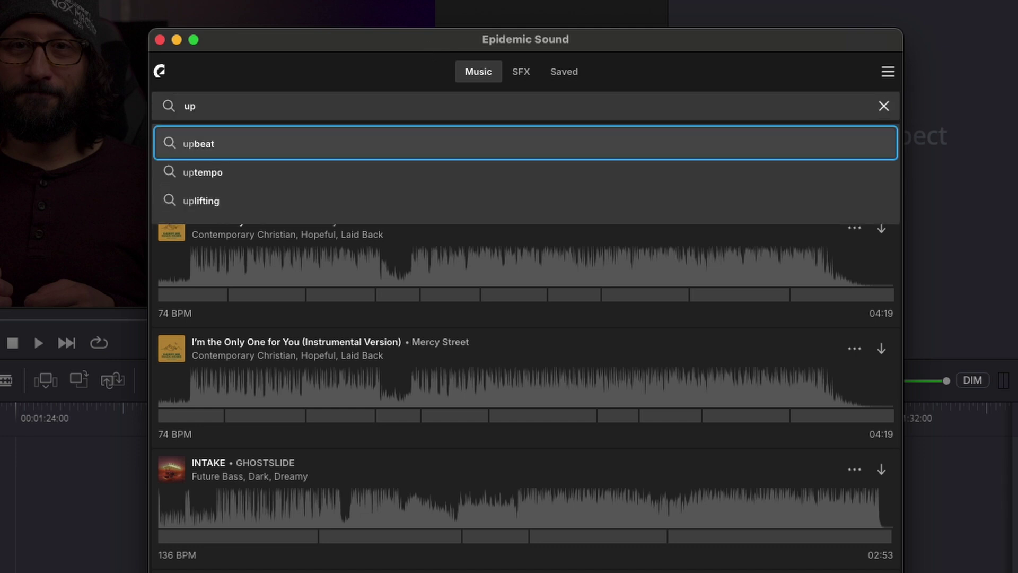
key("Return")
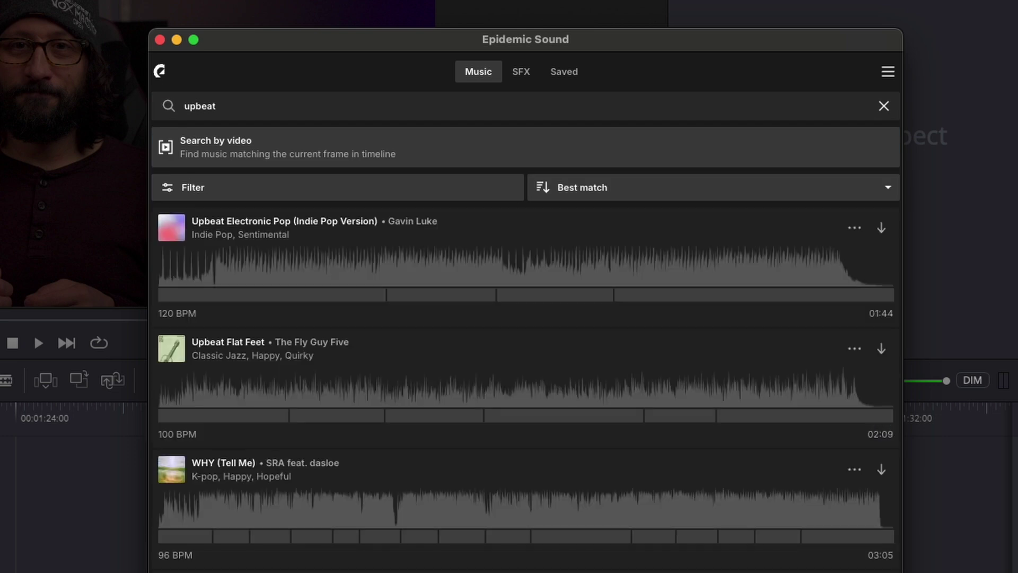
- Refine the music search to "upbeat mood"
left_click(325, 101)
type("mood")
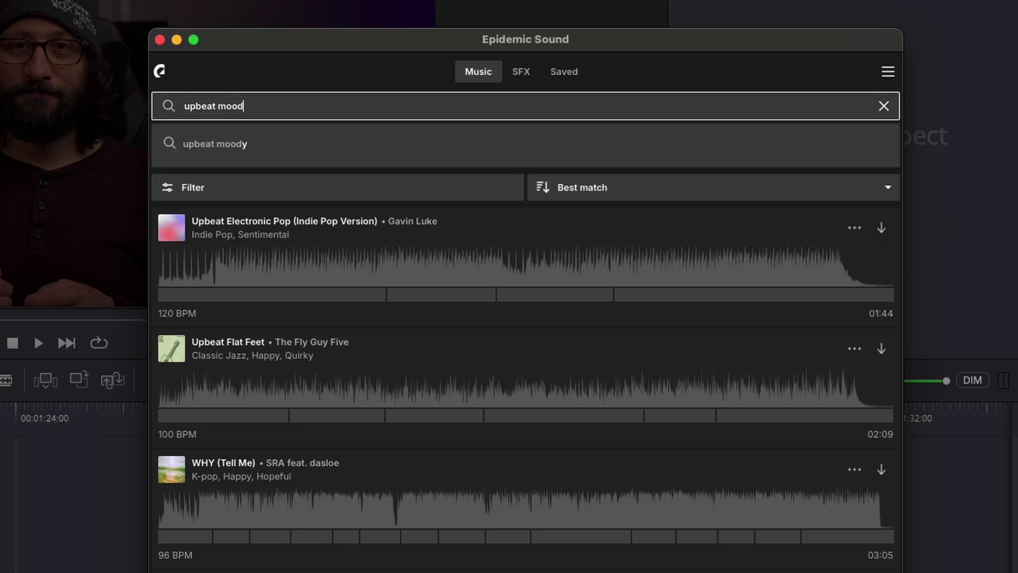
key("Return")
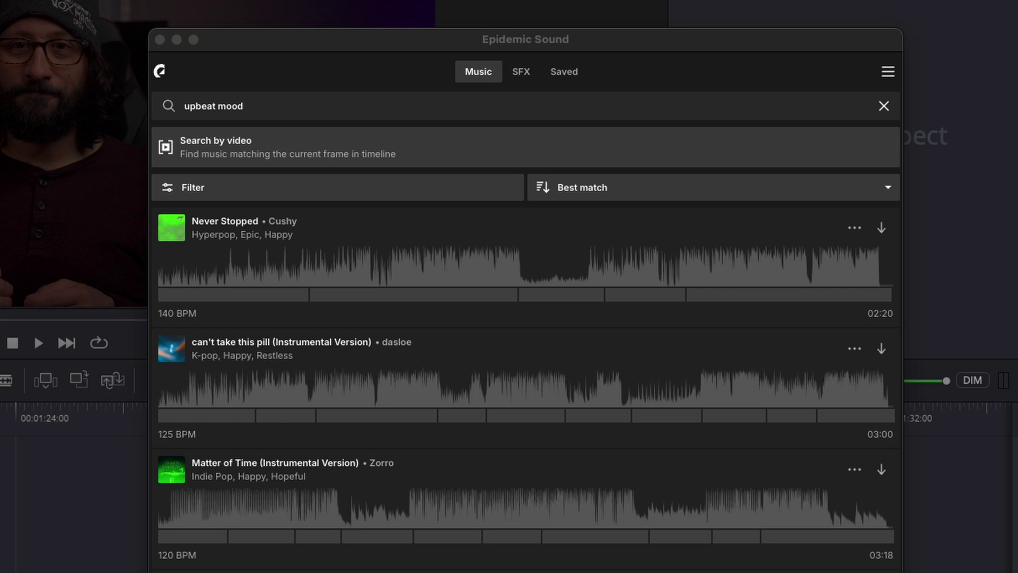
- Download the track Never Stopped and append it to the current timeline after the video clips
left_click(884, 235)
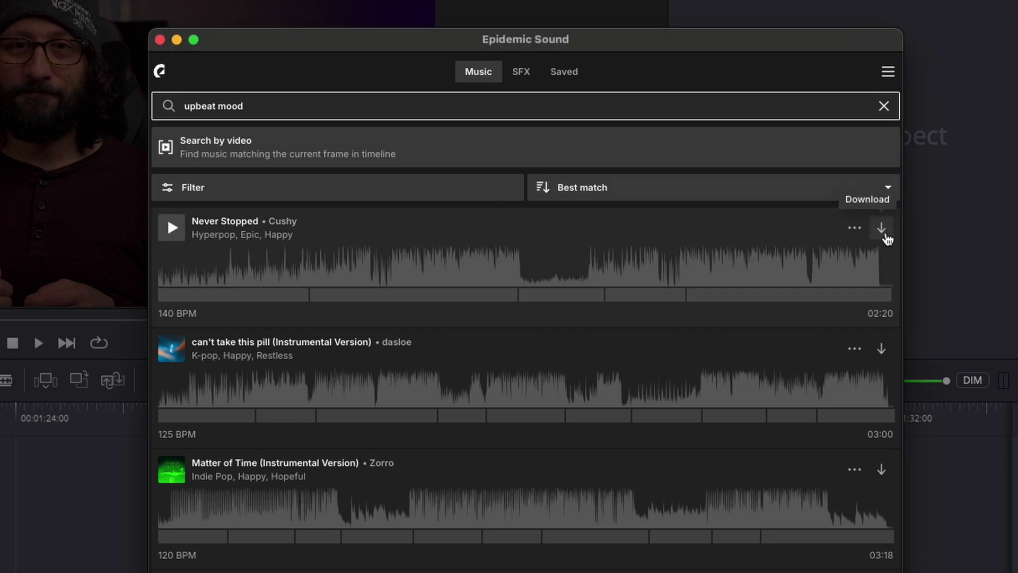
left_click(884, 234)
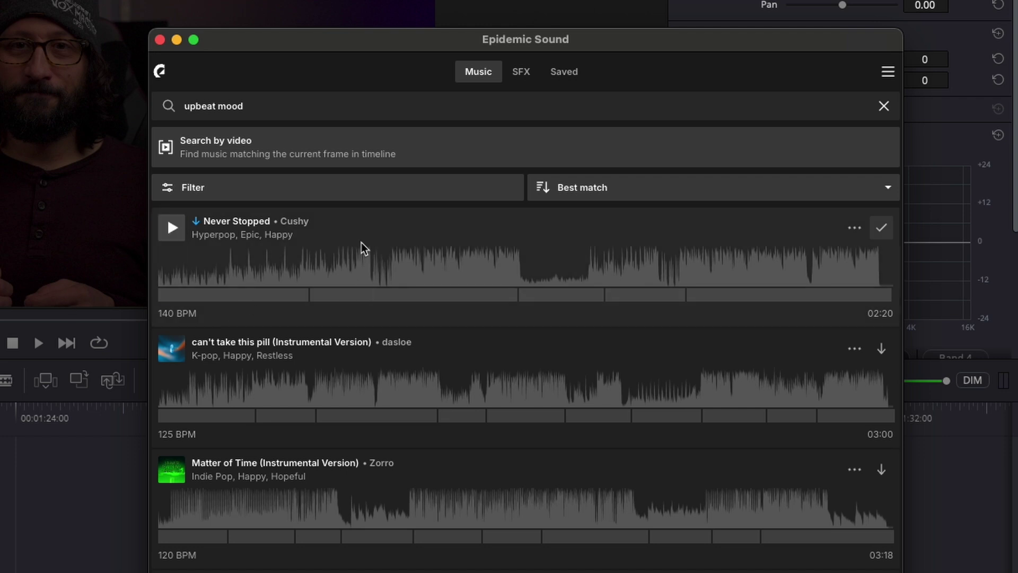
right_click(374, 233)
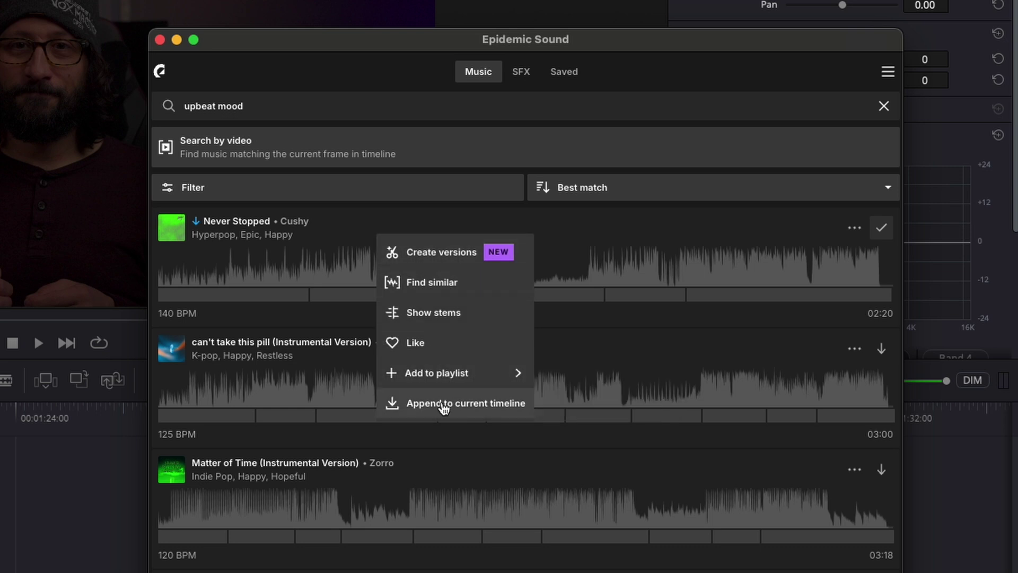
left_click(484, 404)
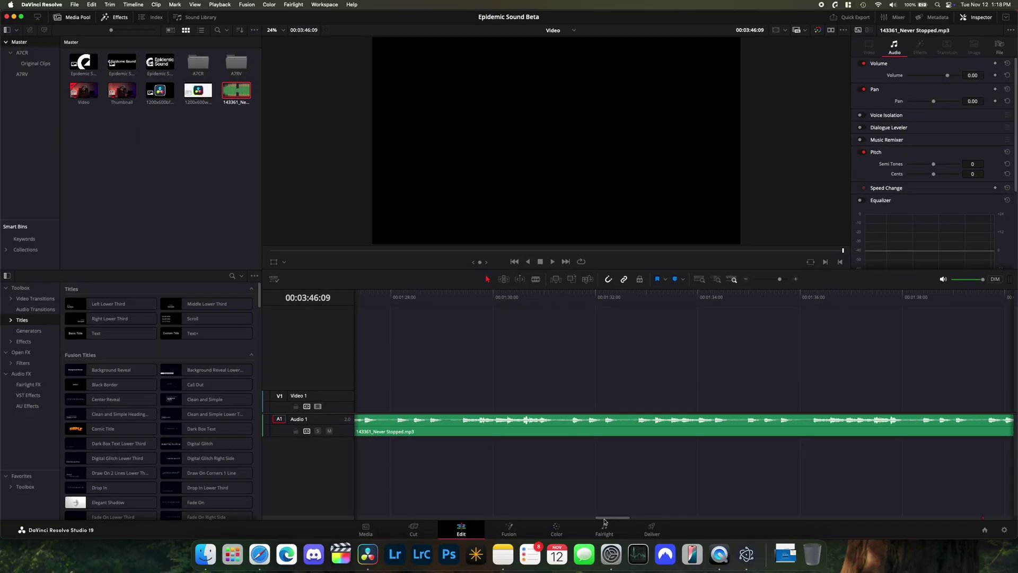
left_click_drag(543, 518, 588, 518)
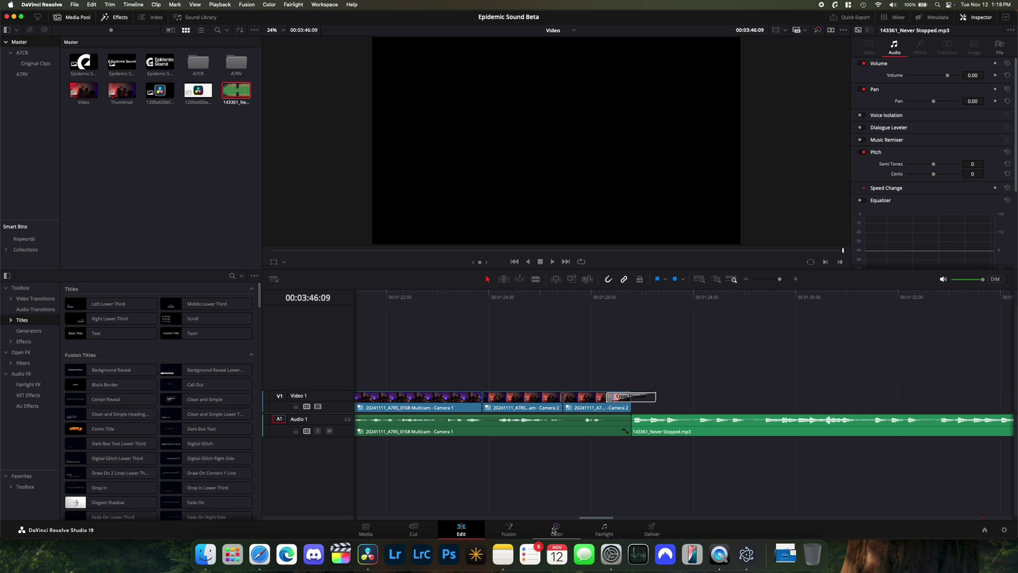
- Switch back to Epidemic Sound, select the second section of Never Stopped's waveform and create 30s versions using that segment
left_click(746, 554)
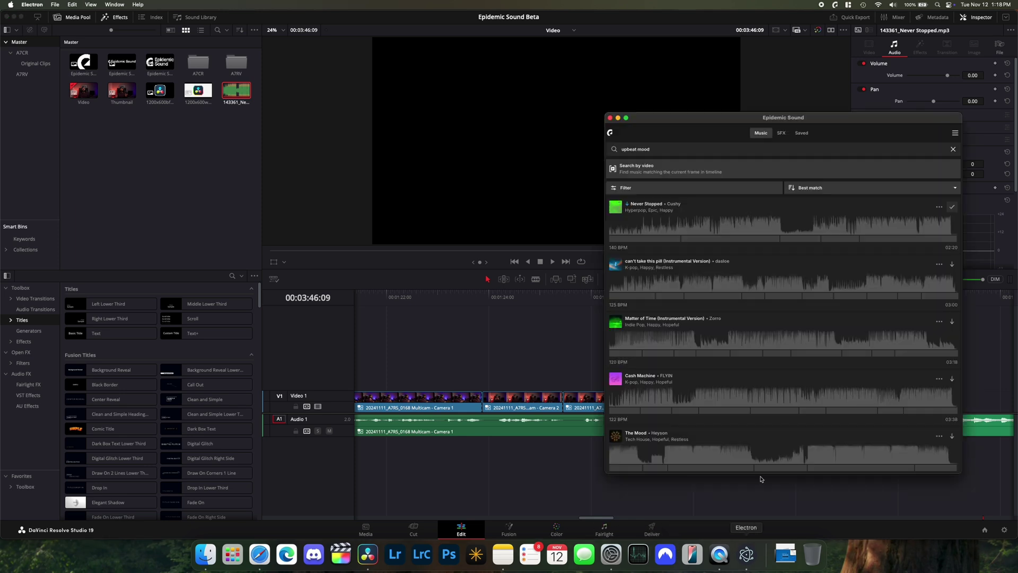
left_click_drag(689, 234, 804, 234)
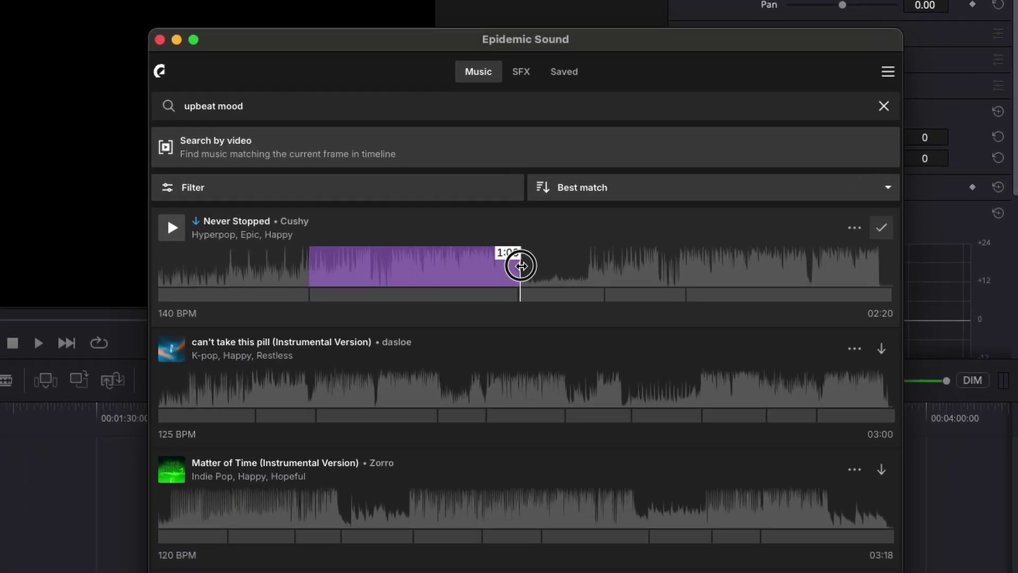
left_click_drag(521, 265, 519, 265)
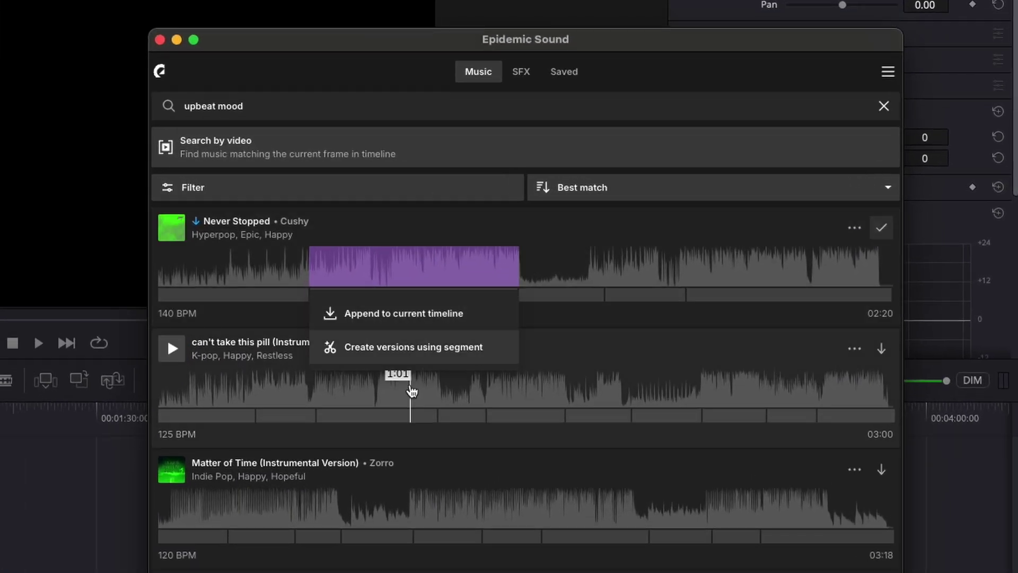
left_click(439, 348)
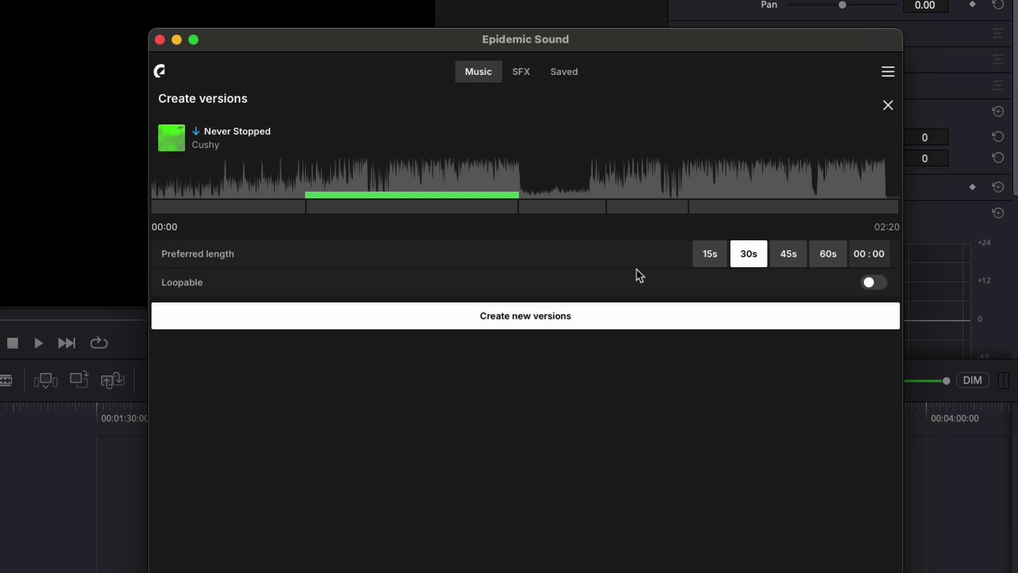
left_click(499, 319)
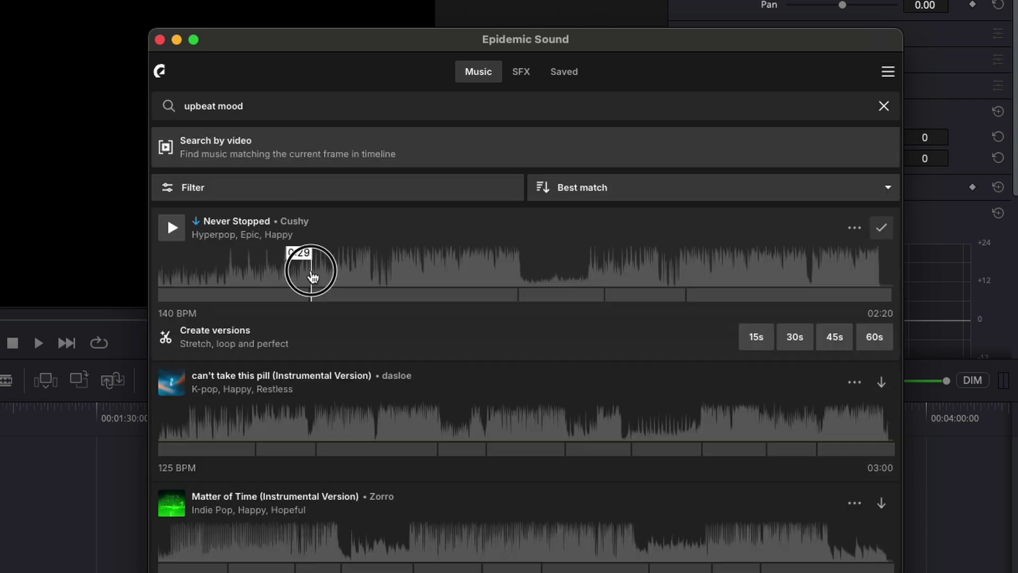
- Append the second section of Never Stopped, starting at about 0:29, to the current timeline and minimize the Epidemic Sound window
left_click_drag(311, 268, 517, 263)
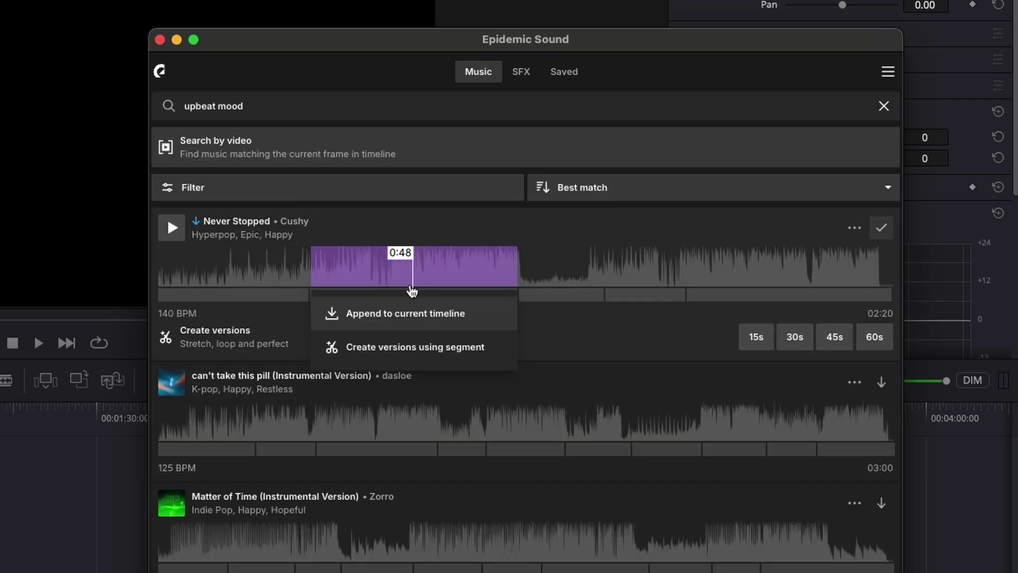
left_click(374, 321)
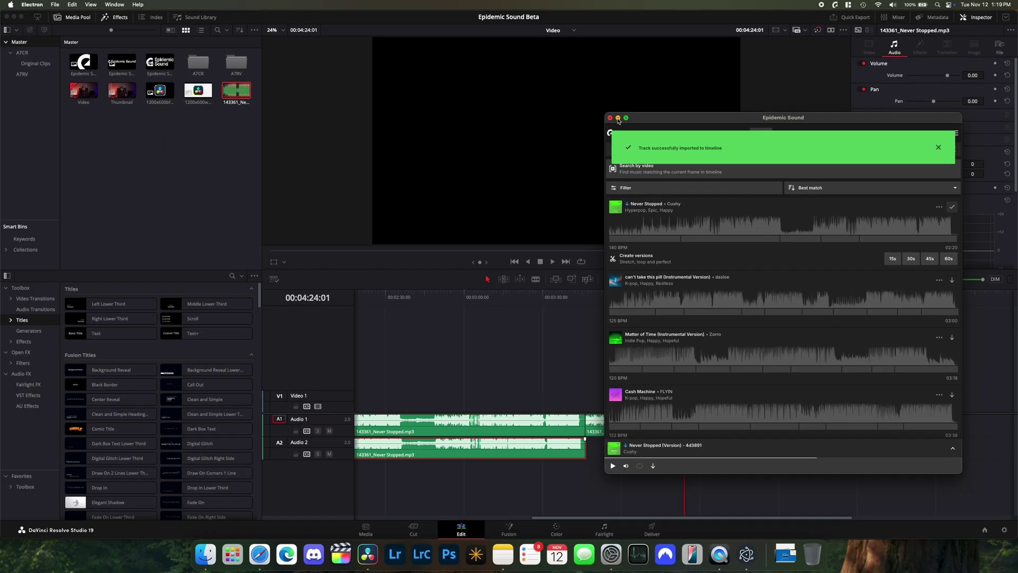
left_click(617, 118)
scroll(679, 402, "left", 10)
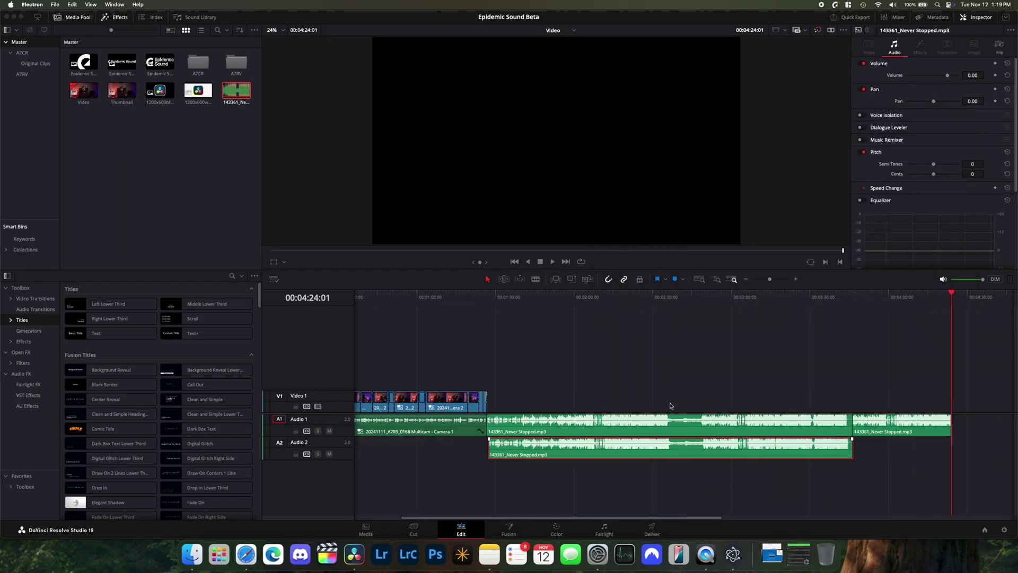
- Lower the volume of the appended segment at the end of Audio 1 to -100 dB
left_click(966, 428)
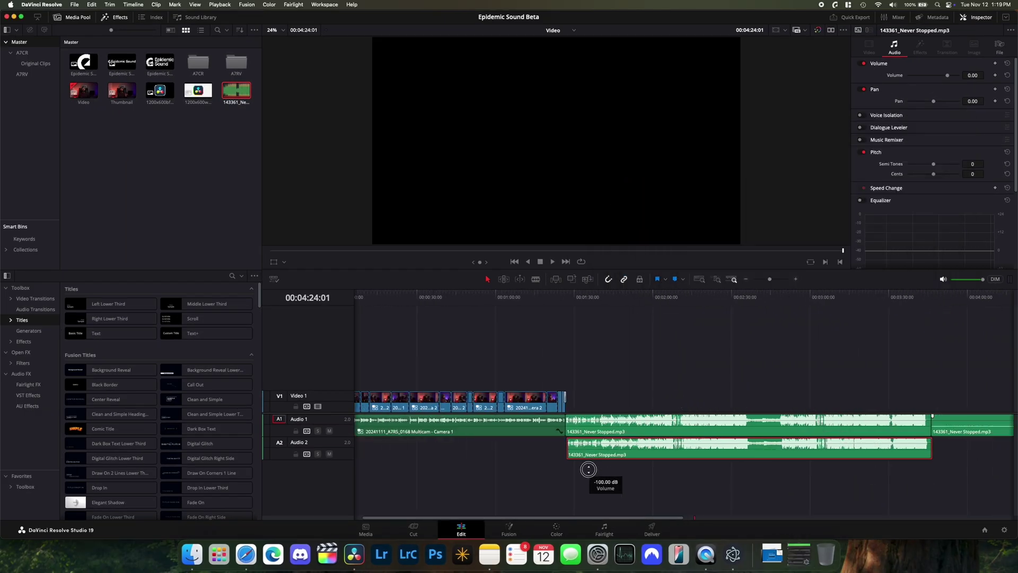
left_click_drag(972, 431, 598, 469)
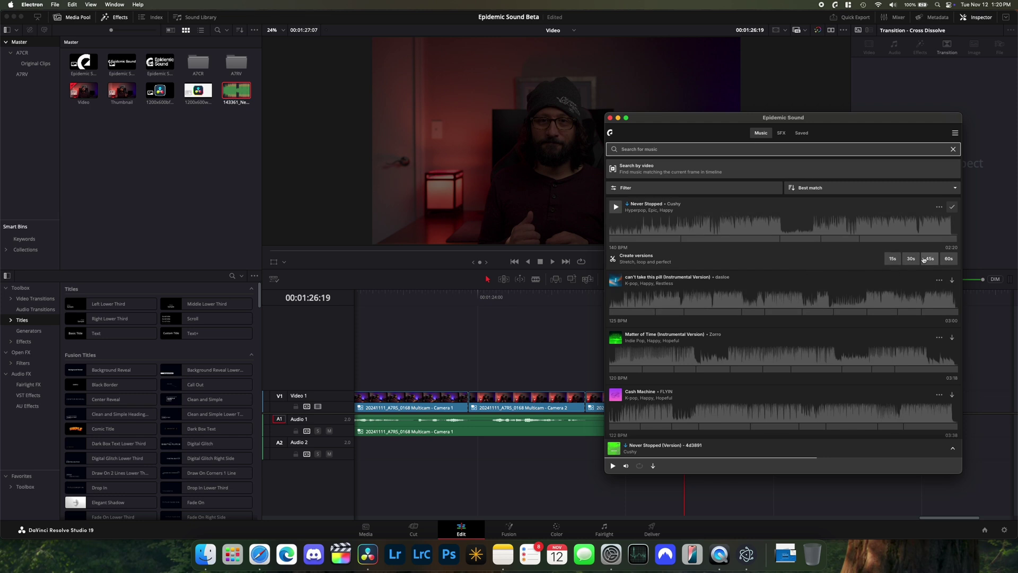
- Create 45s versions of the track Never Stopped and close the version creator
left_click(929, 258)
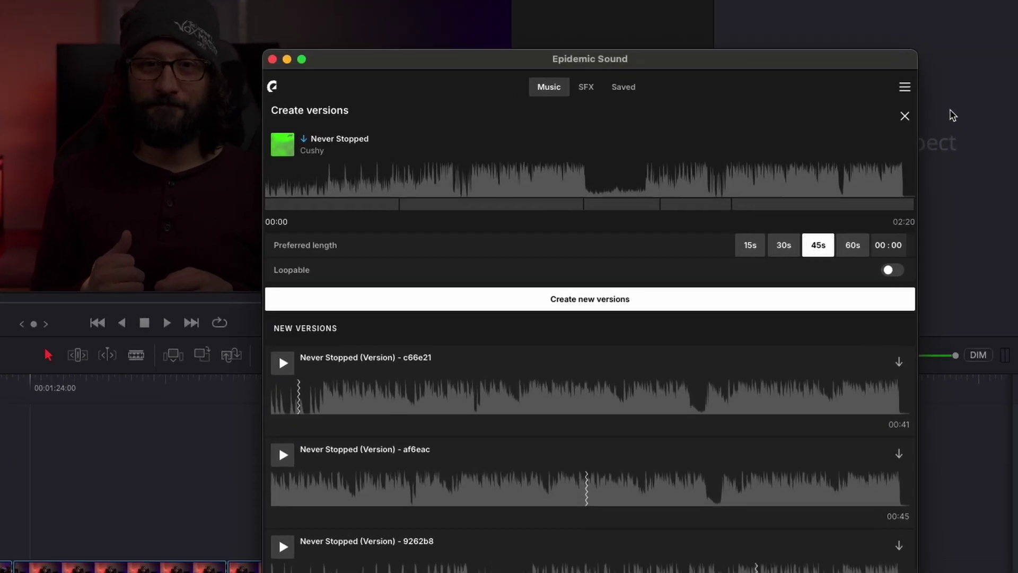
left_click(954, 149)
- Look over the popular sound effect categories and return to the music library
left_click(520, 75)
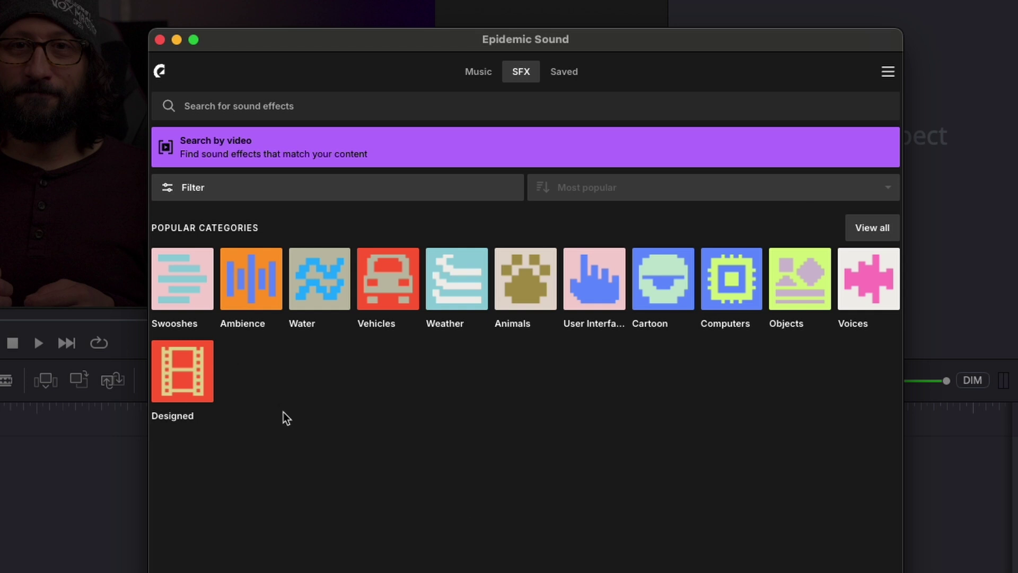
left_click(479, 74)
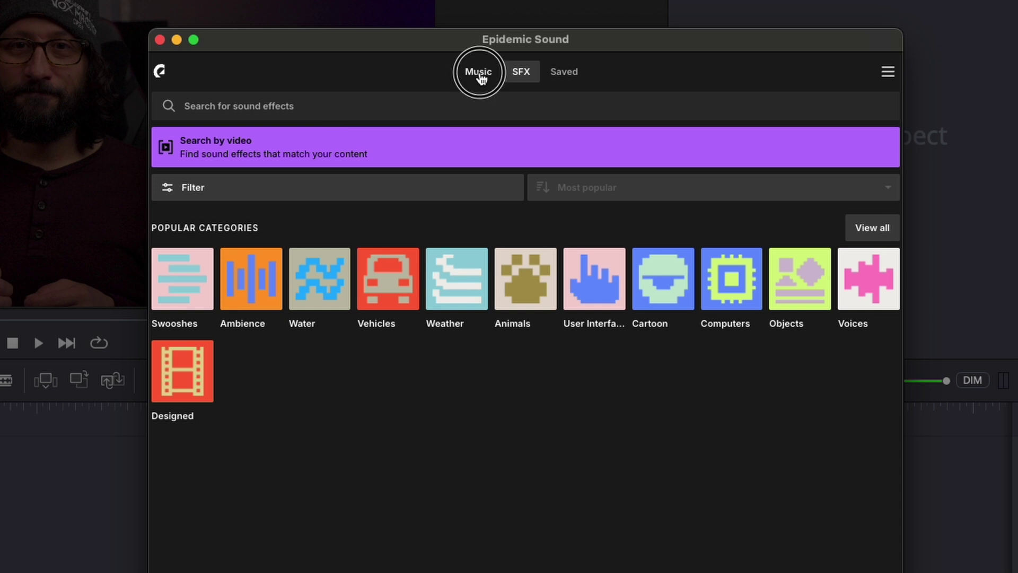
- Clear the music search and search for music based on the timeline frame at 01:24
left_click(884, 106)
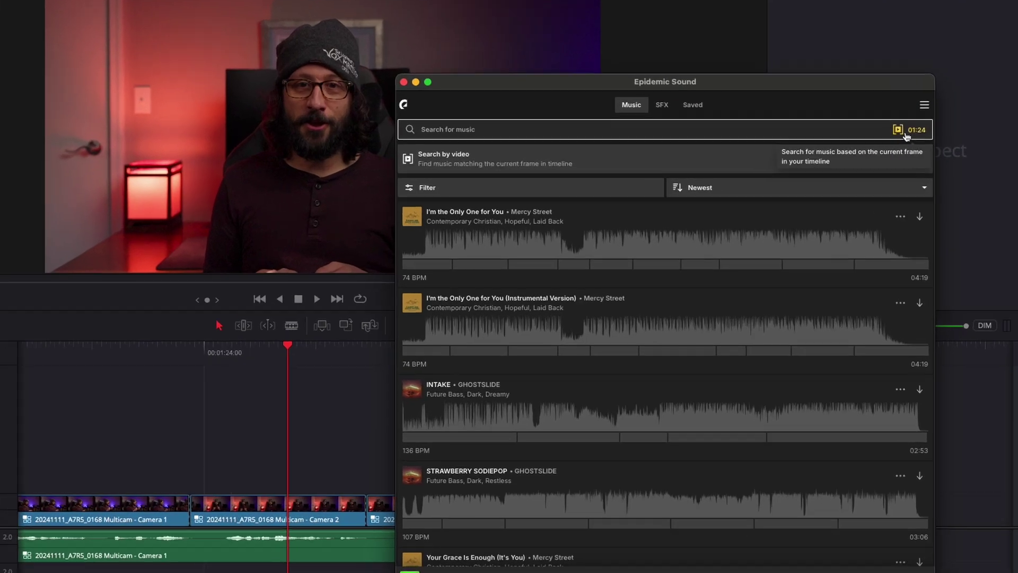
left_click(905, 134)
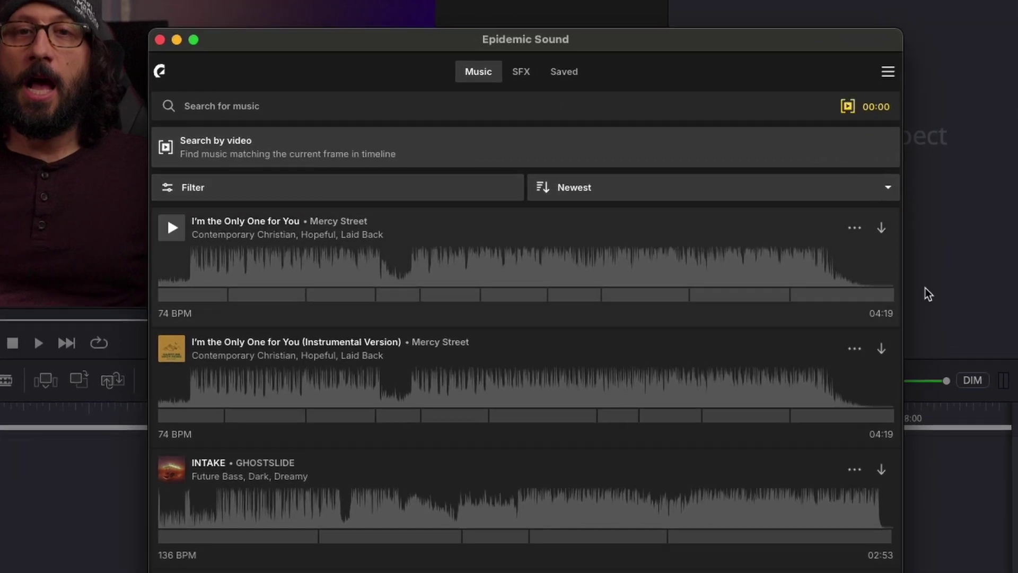
- Look over the stems of the track I'm the Only One for You and return to the music list
left_click(854, 228)
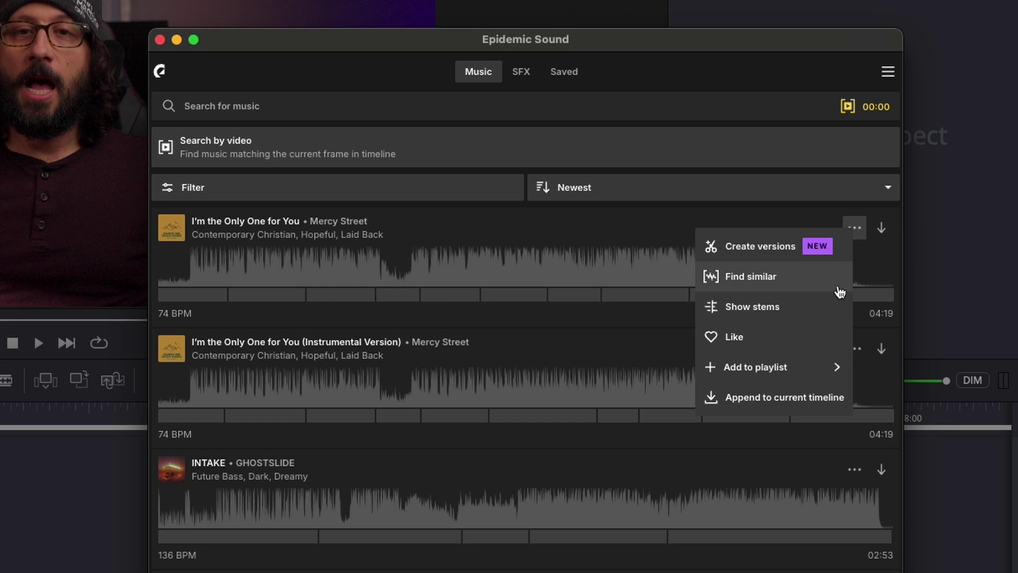
left_click(778, 315)
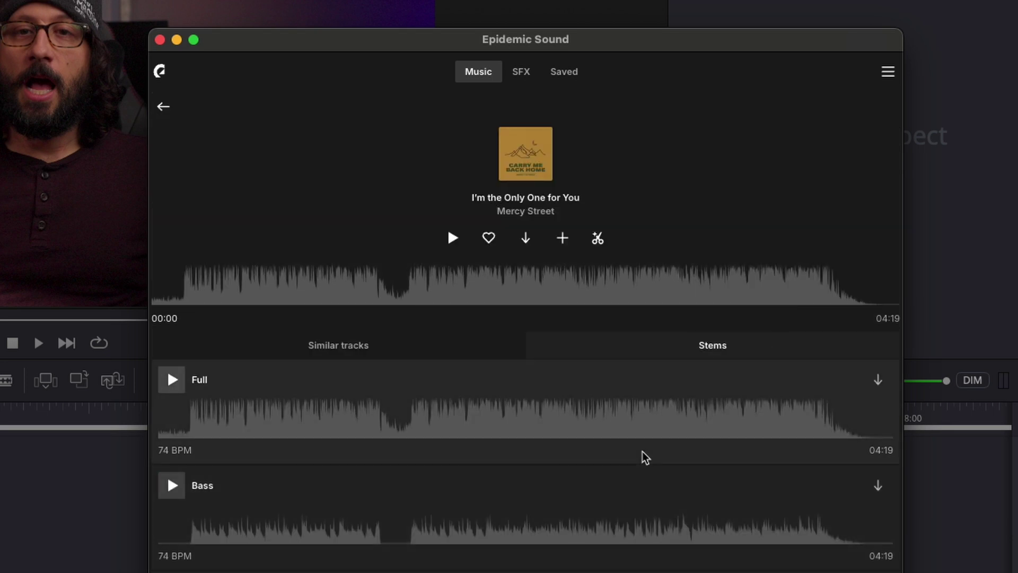
scroll(642, 467, "down", 3)
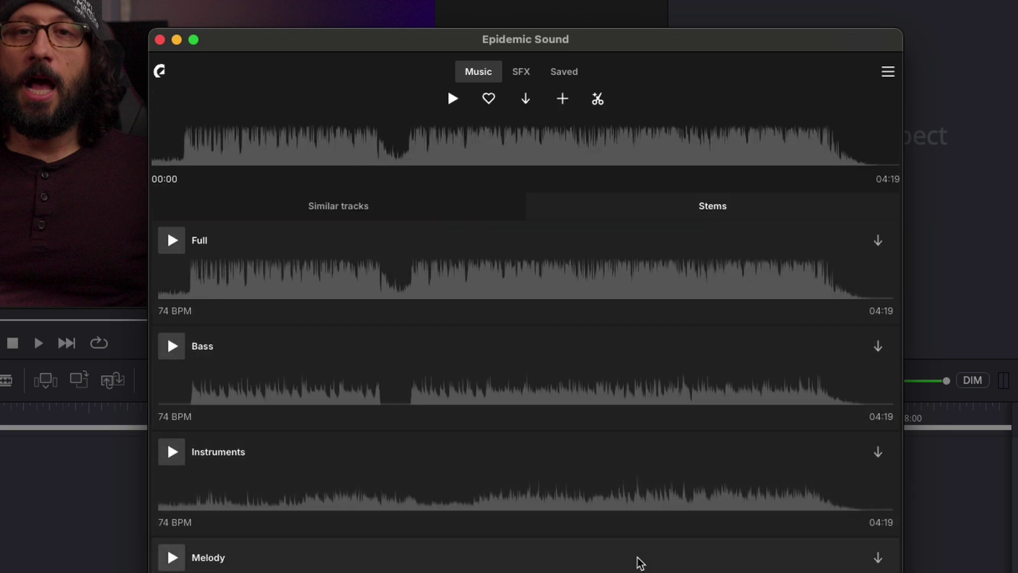
scroll(639, 562, "up", 3)
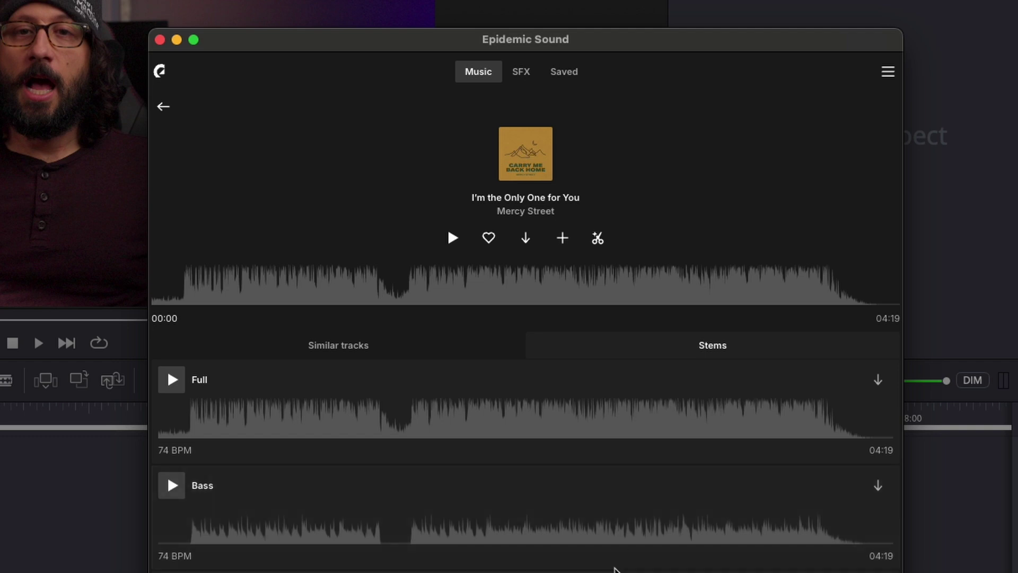
left_click(162, 107)
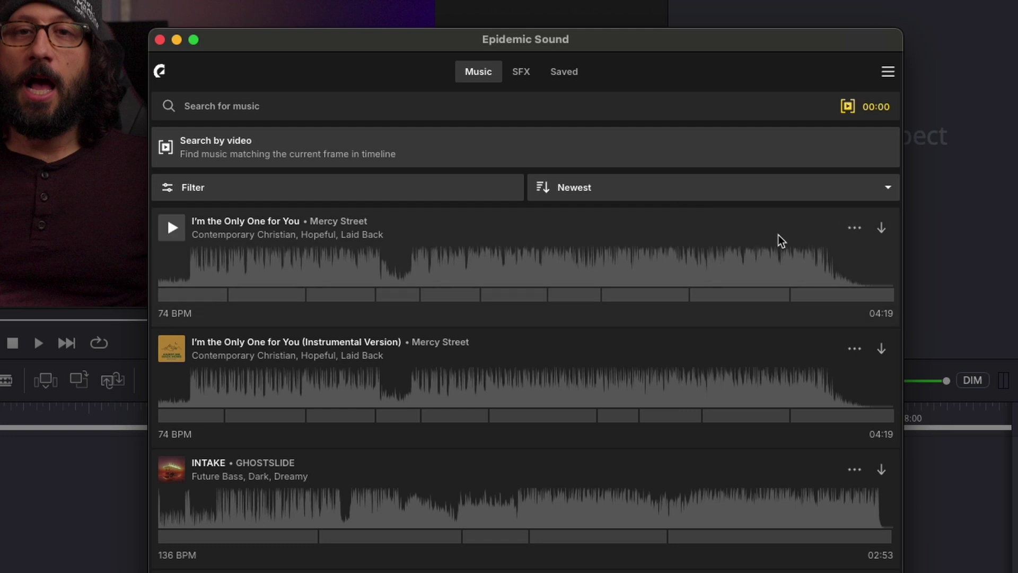
- Download I'm the Only One for You and append its Instrumental Version to the current timeline
left_click(881, 227)
left_click(855, 350)
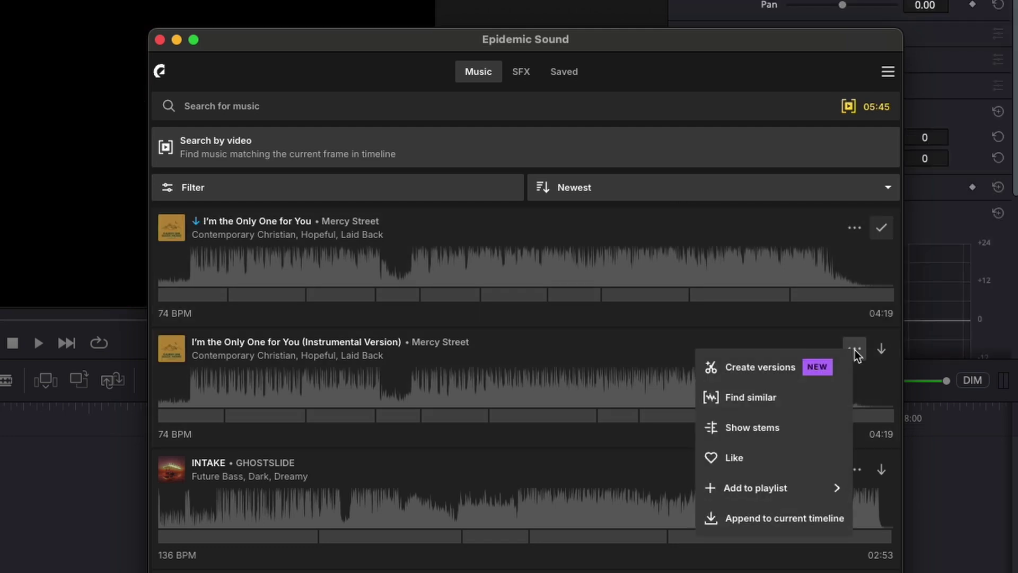
left_click(741, 520)
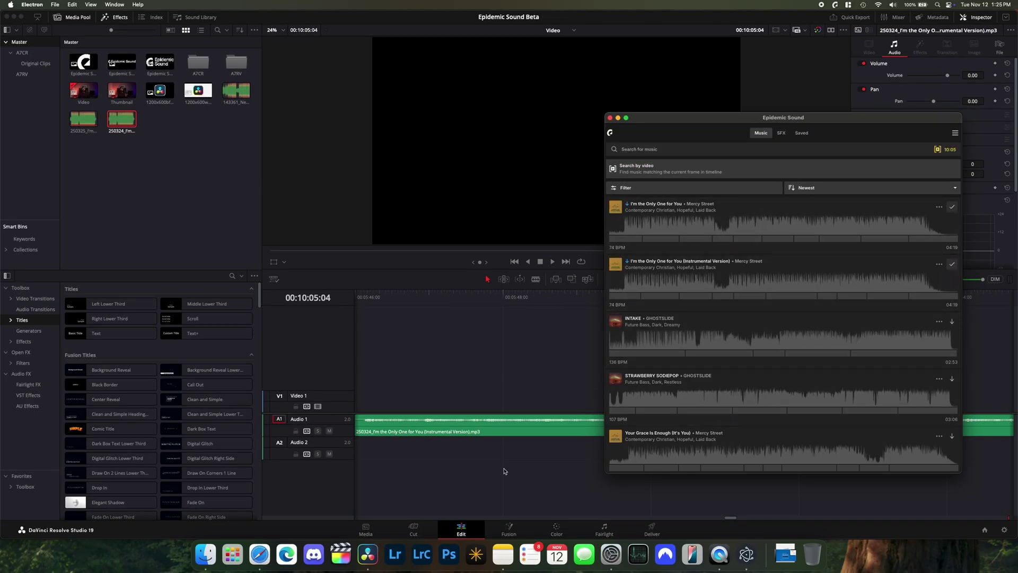
- Take the appended Instrumental Version clip back out of Audio 1 and return to the beginning of the timeline
left_click(604, 439)
left_click_drag(685, 421, 433, 475)
key("shift+z")
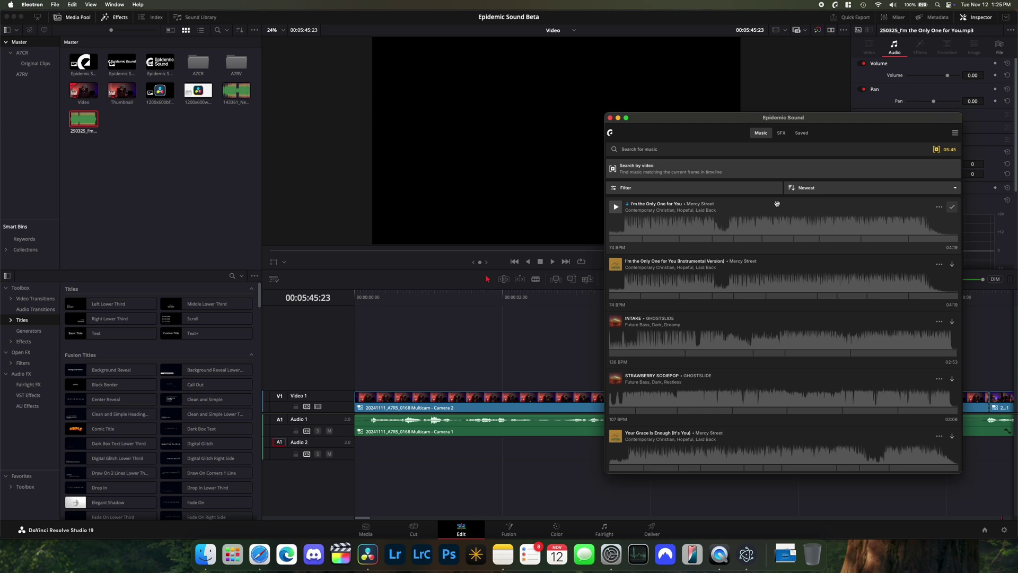
- Place the track I'm the Only One for You on Audio 2 at the start of the timeline
left_click(741, 219)
left_click_drag(741, 219, 356, 454)
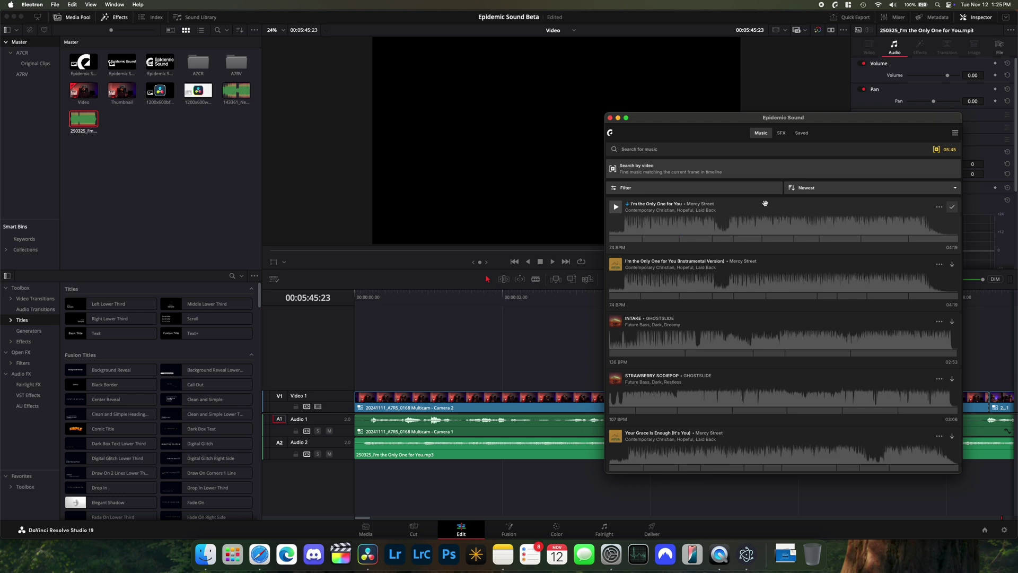